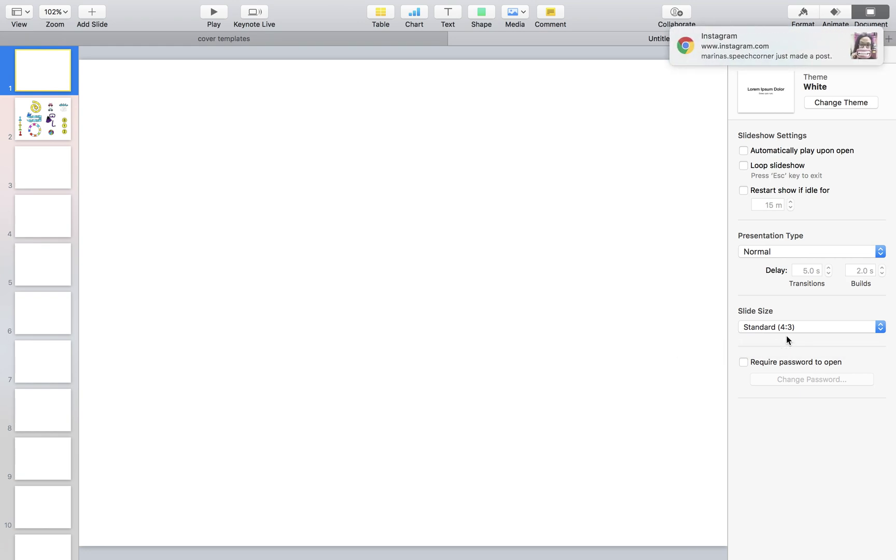
# Set a custom slide size with width 1400 and height 1000 points in the Document inspector
pyautogui.click(864, 36)
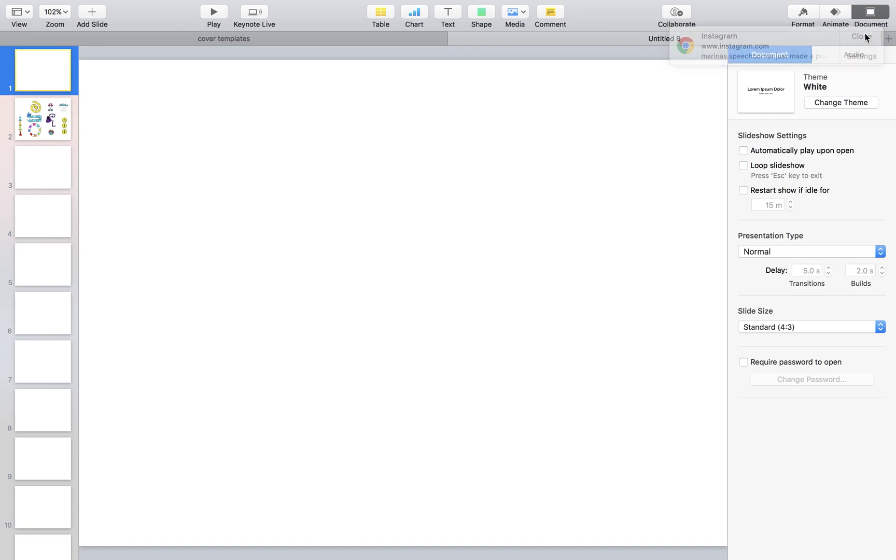
pyautogui.click(880, 329)
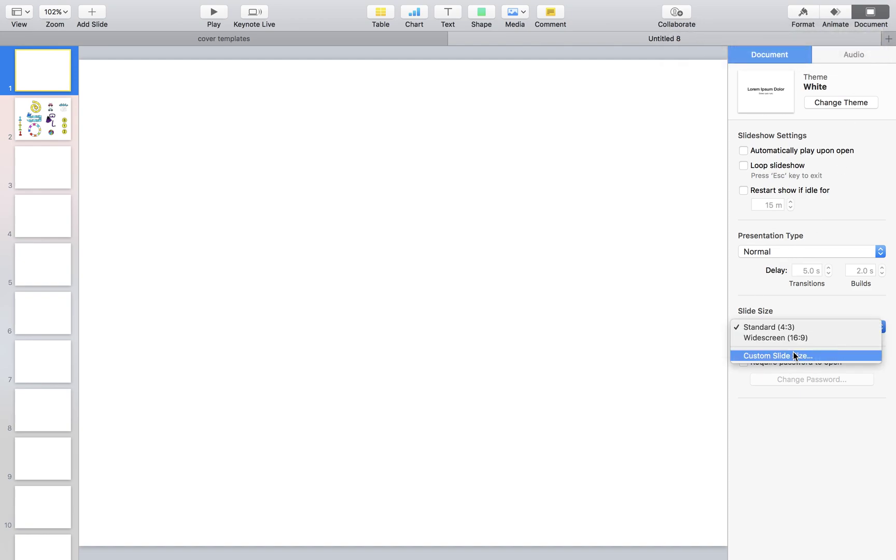
pyautogui.click(778, 358)
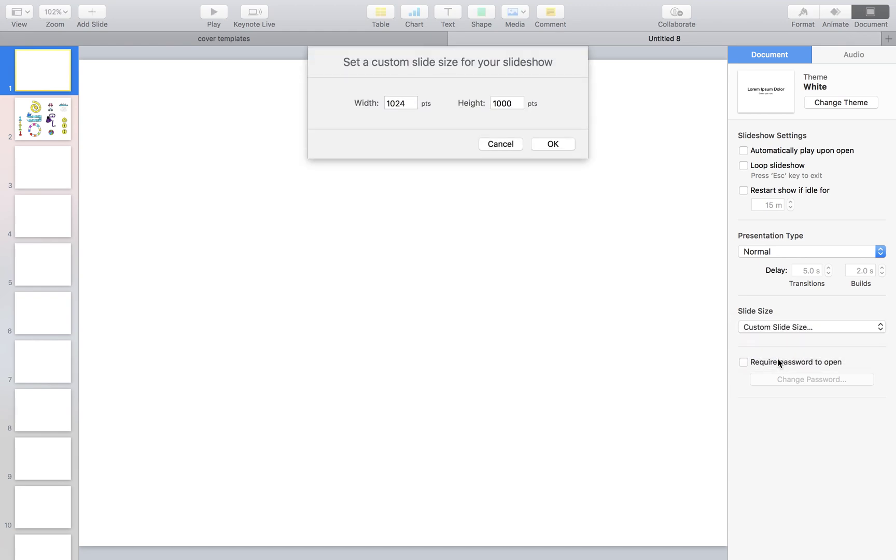
pyautogui.doubleClick(407, 105)
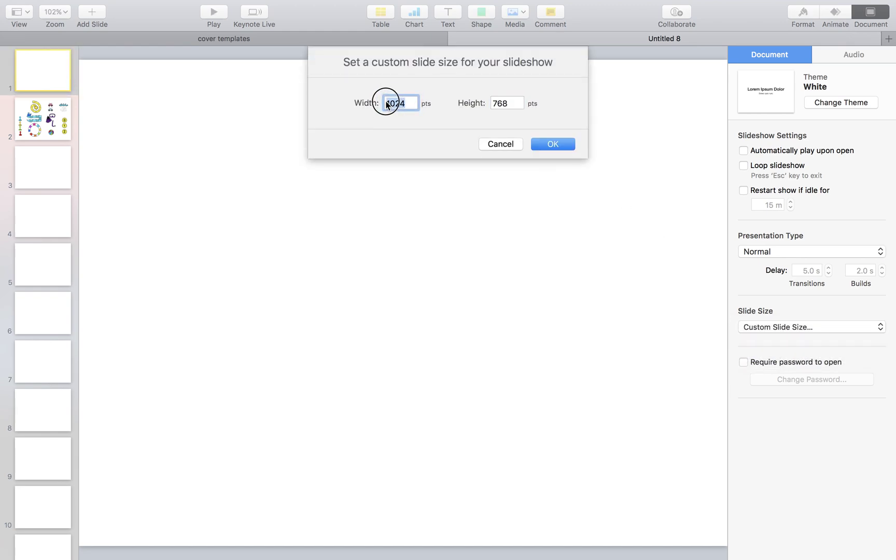
pyautogui.write('1400')
pyautogui.doubleClick(517, 102)
pyautogui.write('1000')
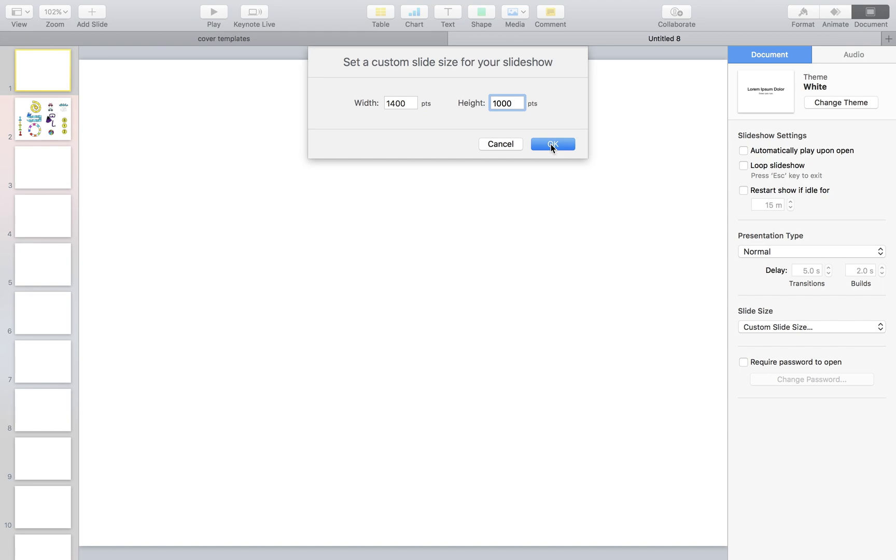
pyautogui.click(552, 145)
pyautogui.click(552, 145)
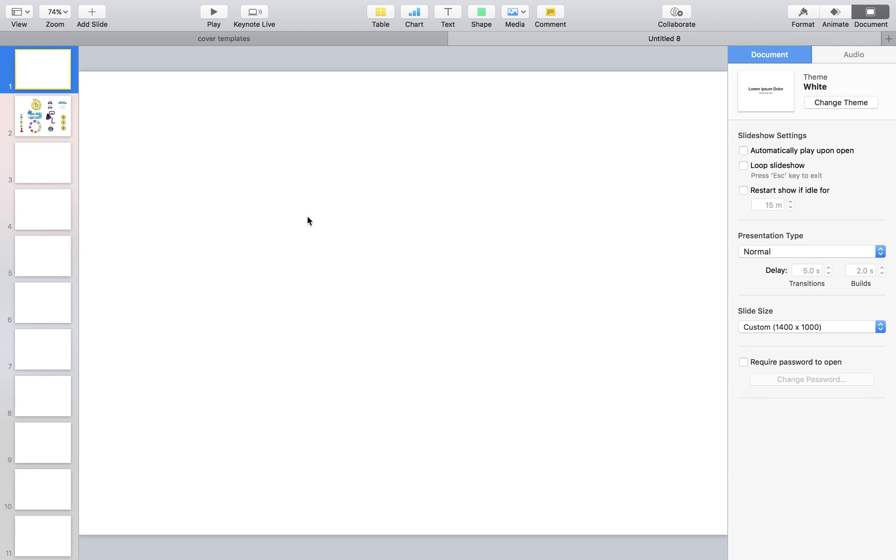
# Use Insert > Choose to browse to the free game pieces clip-art folder in Downloads
pyautogui.moveTo(185, 3)
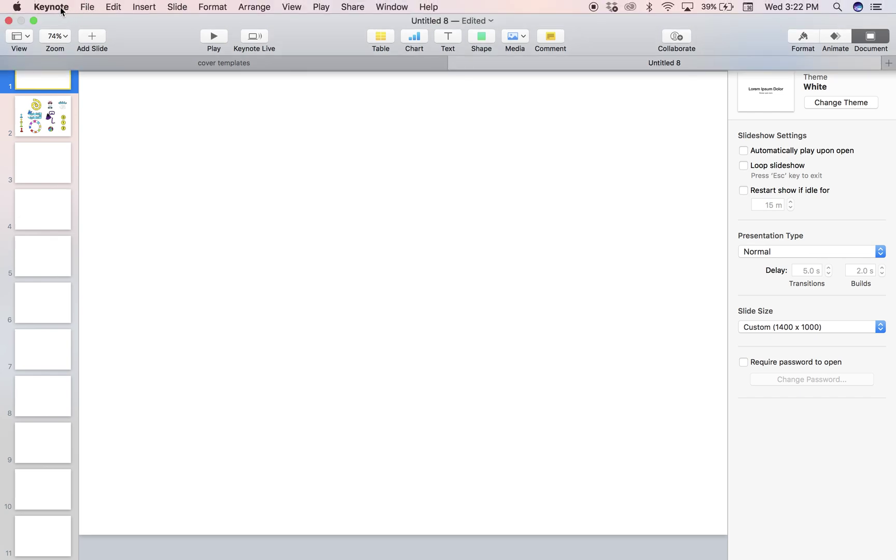
pyautogui.click(148, 14)
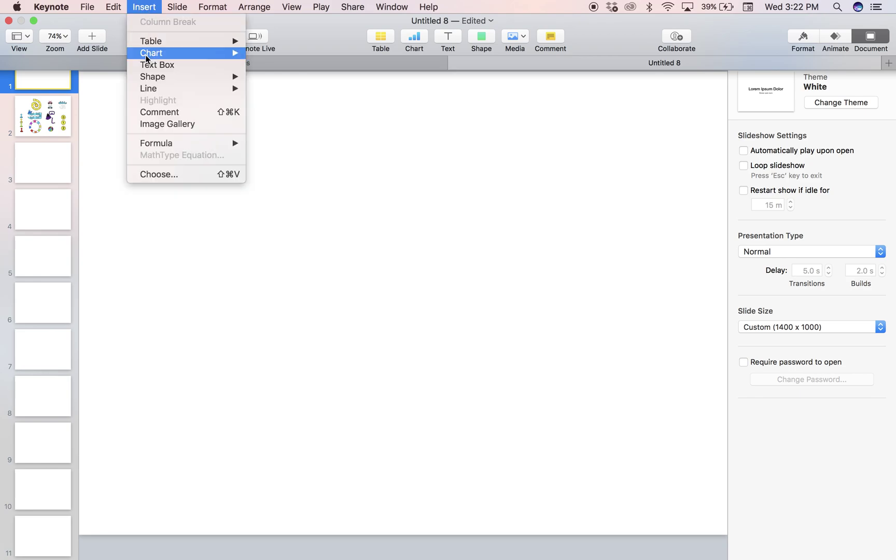
pyautogui.click(146, 174)
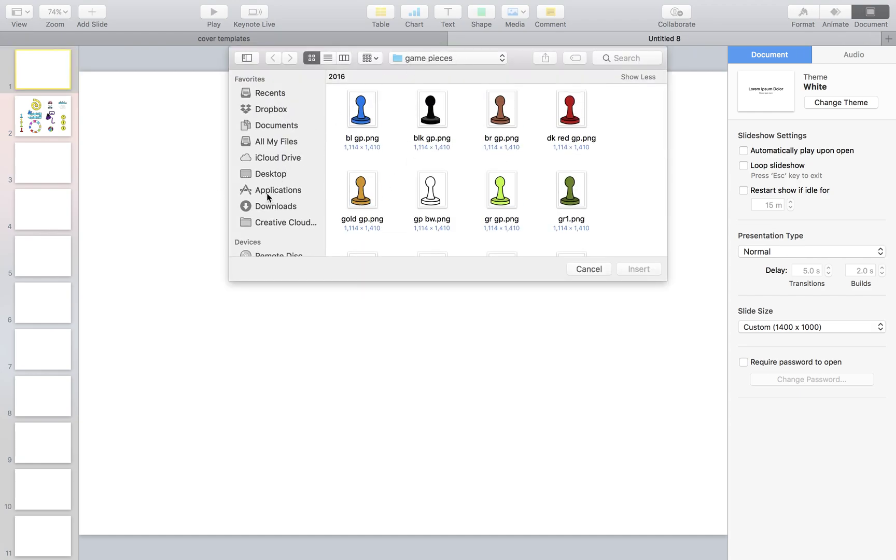
pyautogui.click(267, 206)
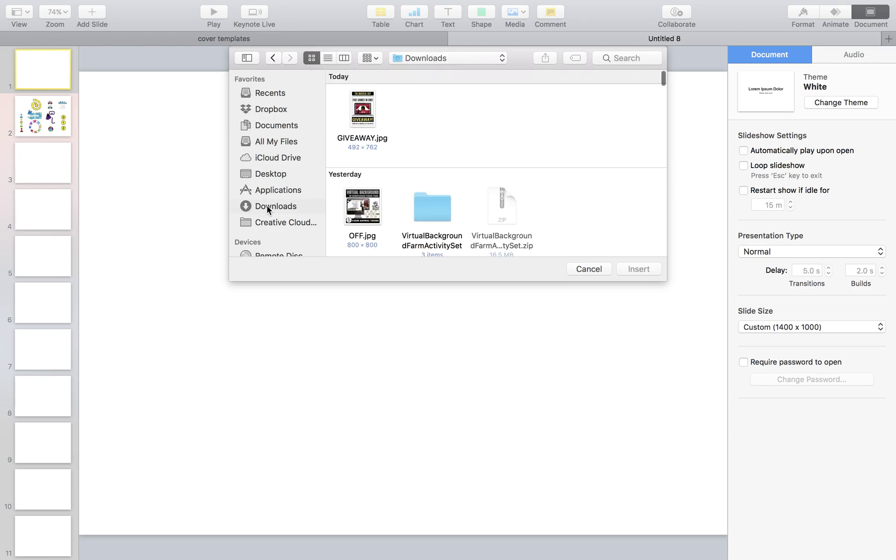
pyautogui.scroll(-5, 381, 207)
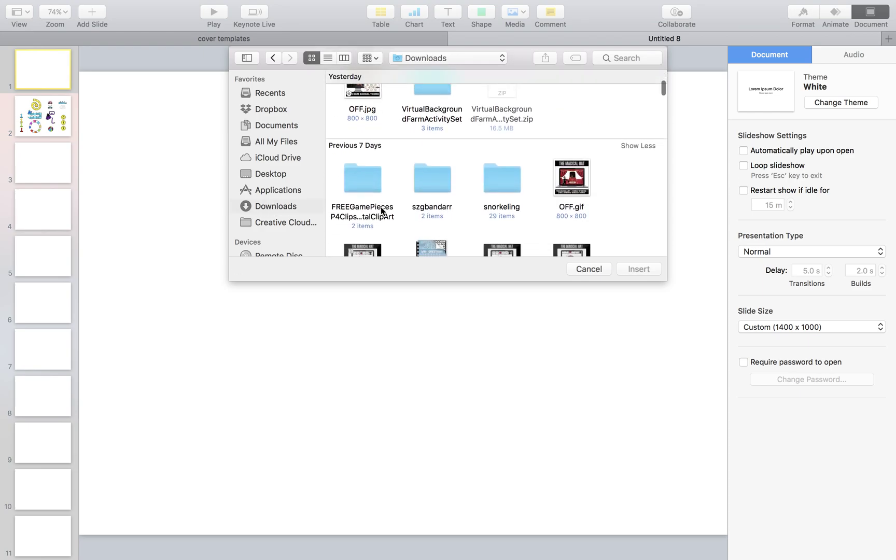
pyautogui.doubleClick(369, 175)
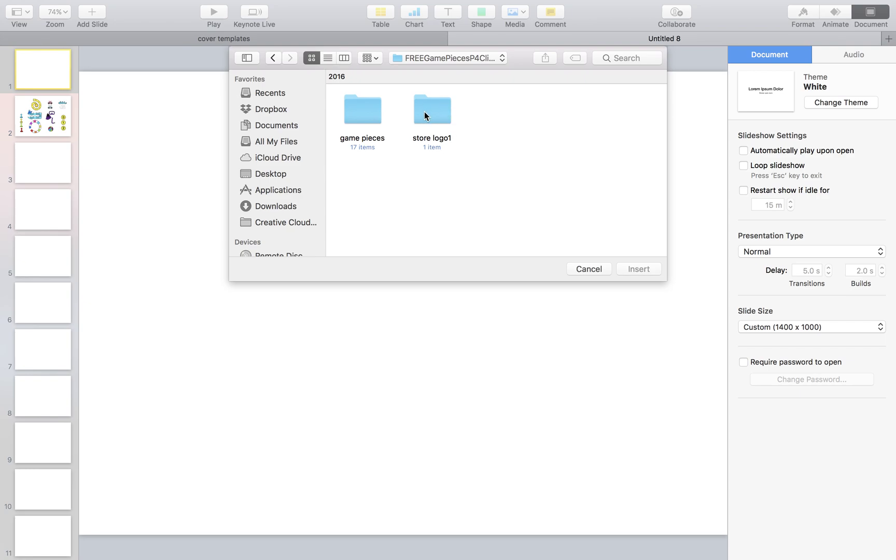
# Insert bl gp.png from the game pieces folder and shrink it toward the bottom-left corner
pyautogui.doubleClick(360, 118)
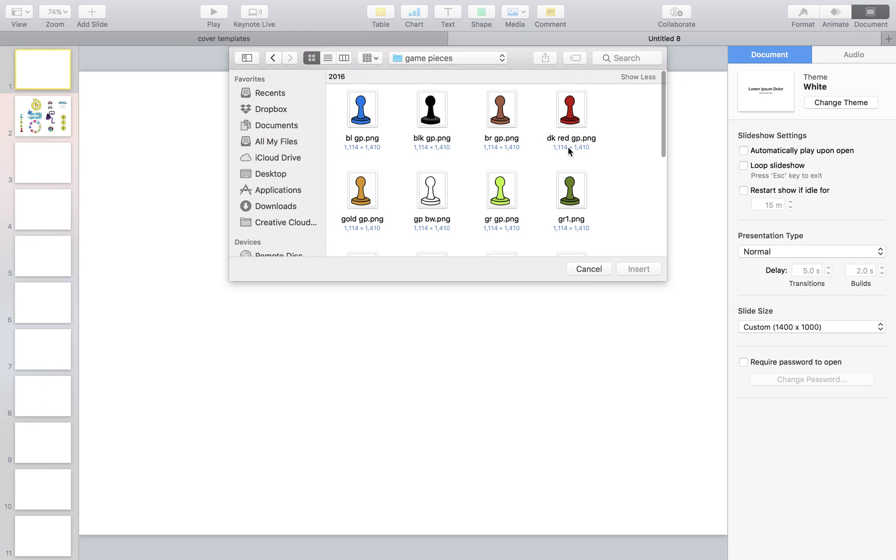
pyautogui.scroll(-5, 470, 150)
pyautogui.scroll(-3, 468, 147)
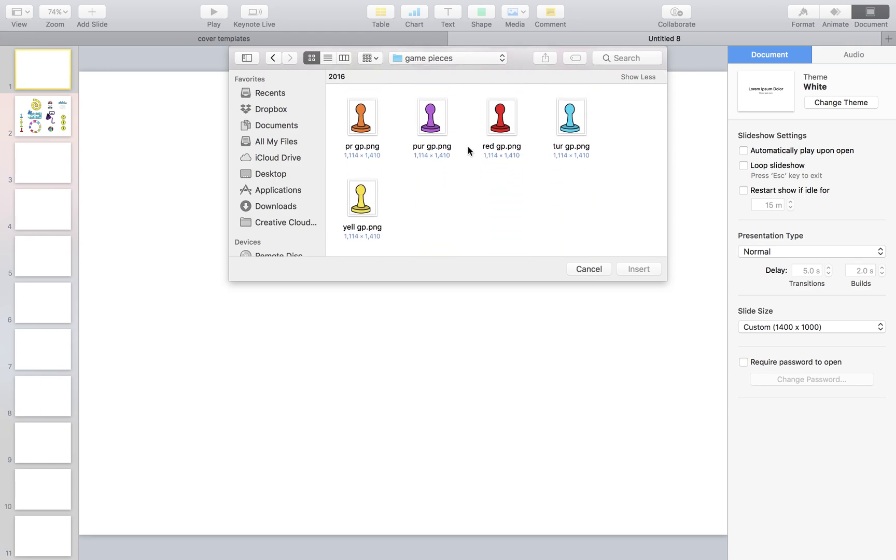
pyautogui.scroll(8, 407, 188)
pyautogui.click(360, 116)
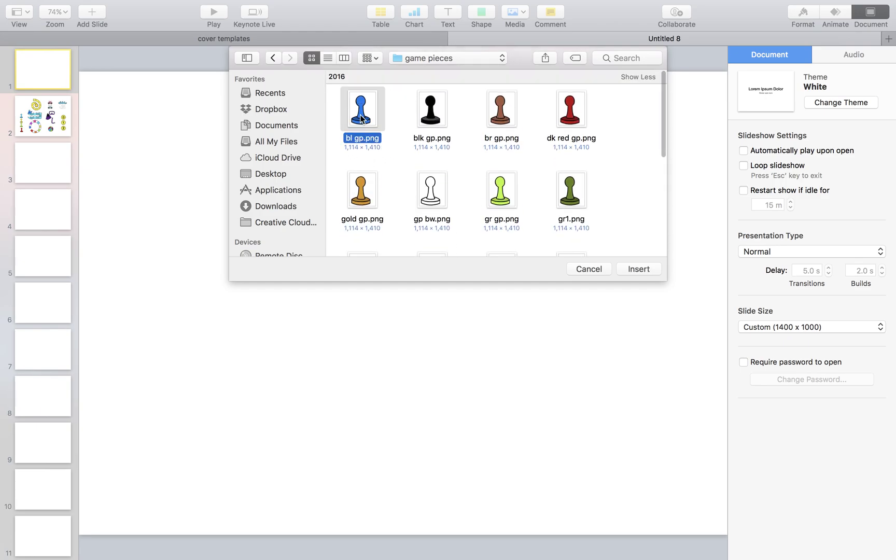
pyautogui.click(627, 270)
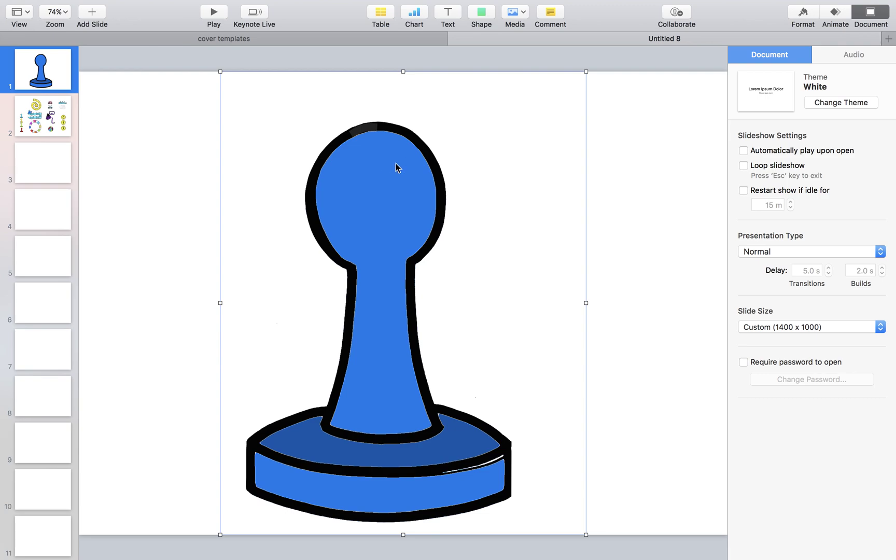
pyautogui.moveTo(586, 72); pyautogui.dragTo(130, 428)
pyautogui.click(145, 6)
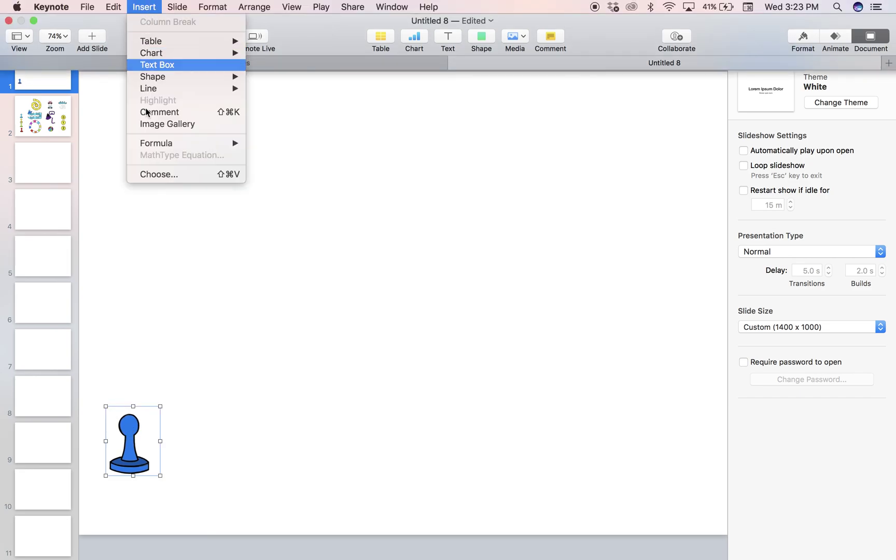
# Multi-select the green, turquoise, red and yellow pawn files and insert them together onto slide 1
pyautogui.click(151, 174)
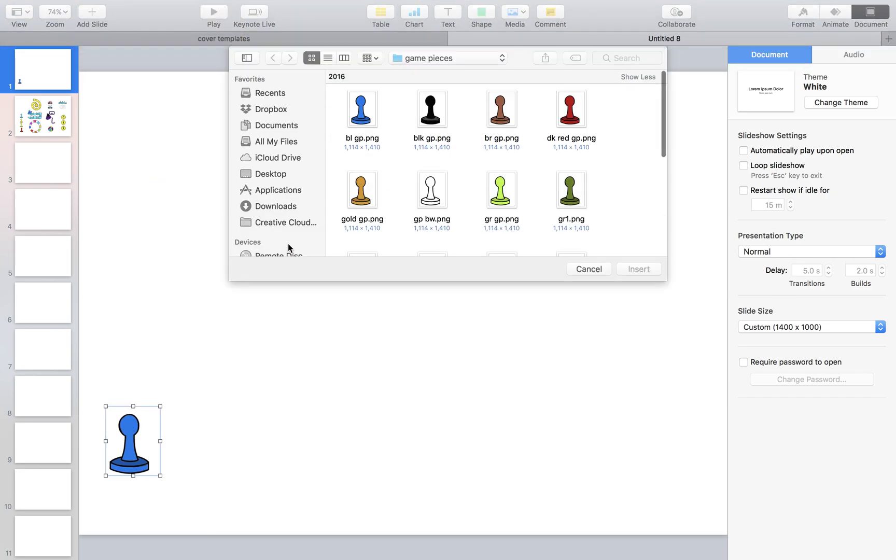
pyautogui.click(369, 129)
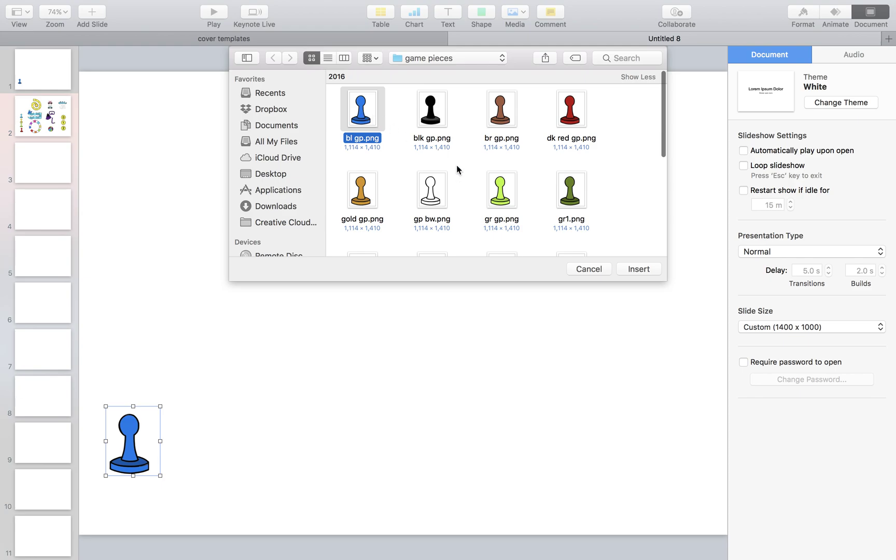
pyautogui.scroll(-3, 456, 165)
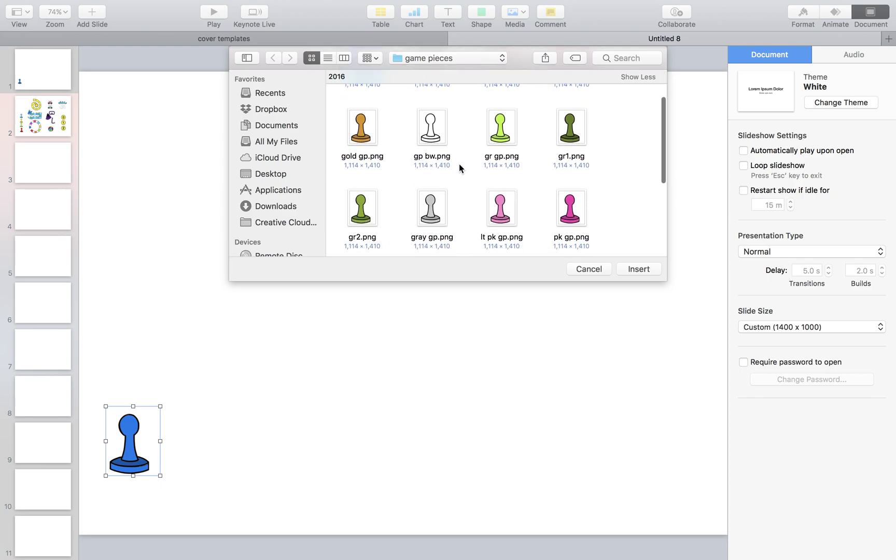
pyautogui.click(499, 134)
pyautogui.scroll(-6, 505, 207)
pyautogui.click(575, 165)
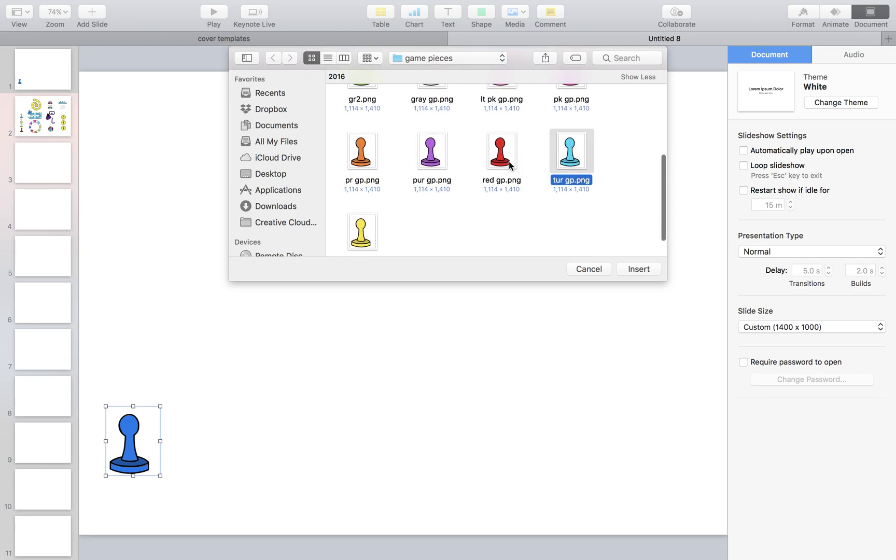
pyautogui.keyDown('super'); pyautogui.click(477, 164); pyautogui.keyUp('super')
pyautogui.keyDown('super'); pyautogui.click(366, 238); pyautogui.keyUp('super')
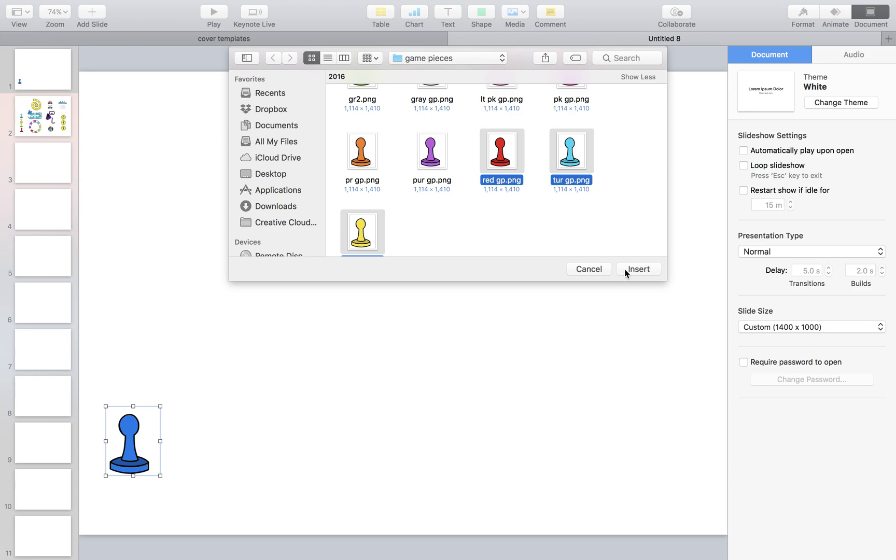
pyautogui.click(642, 270)
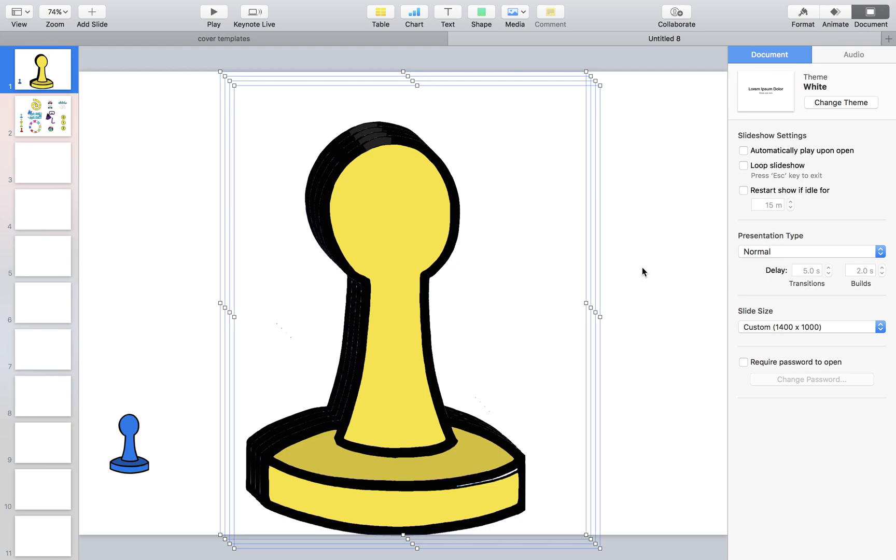
pyautogui.click(641, 267)
# Group the stacked pawns, shrink them to 114 x 145 pt in the top-left corner, then ungroup
pyautogui.moveTo(642, 267); pyautogui.dragTo(134, 156)
pyautogui.click(801, 19)
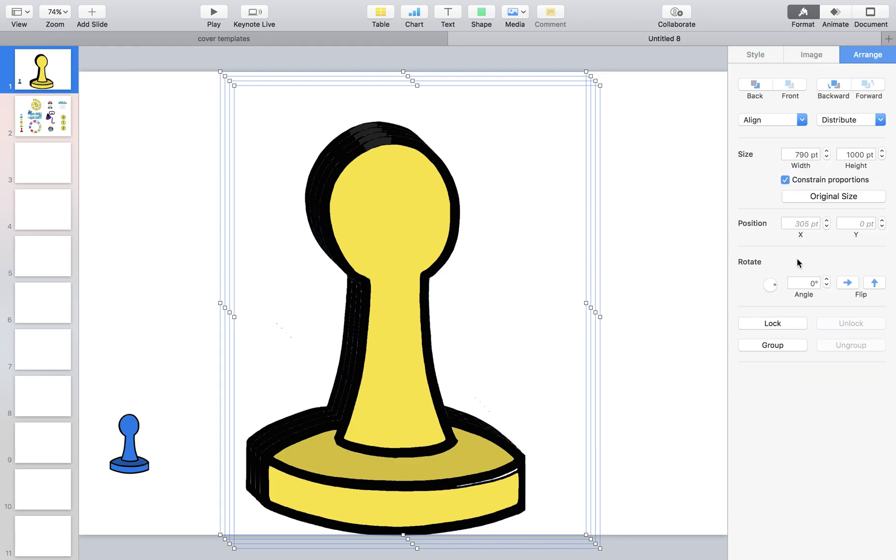
pyautogui.click(772, 345)
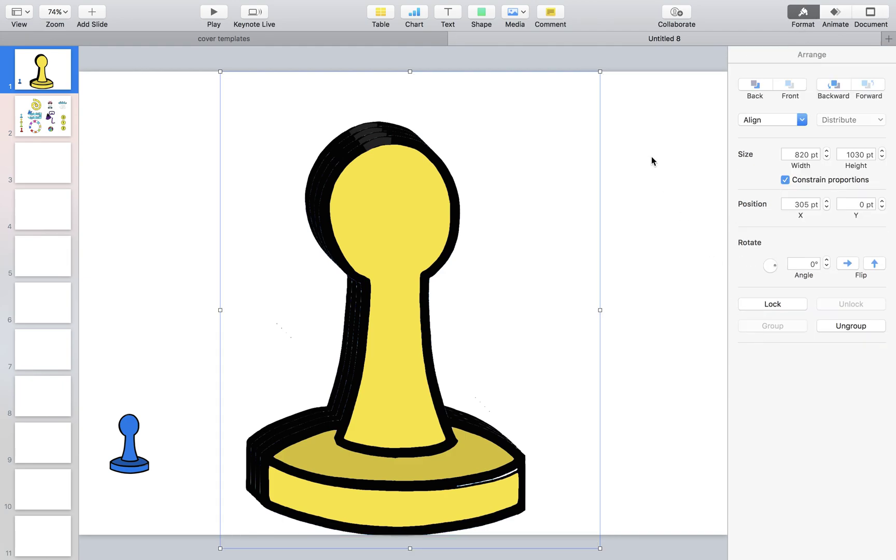
pyautogui.moveTo(601, 73); pyautogui.dragTo(306, 508)
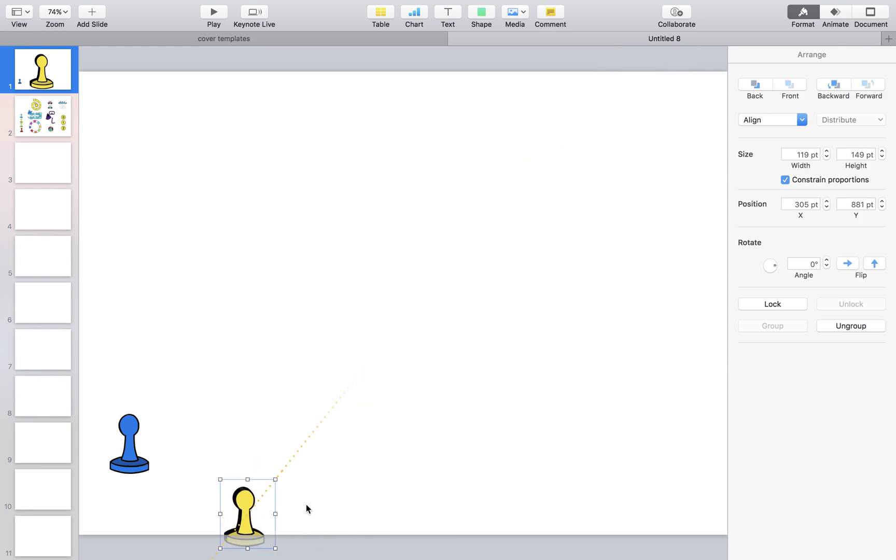
pyautogui.moveTo(243, 522); pyautogui.dragTo(109, 60)
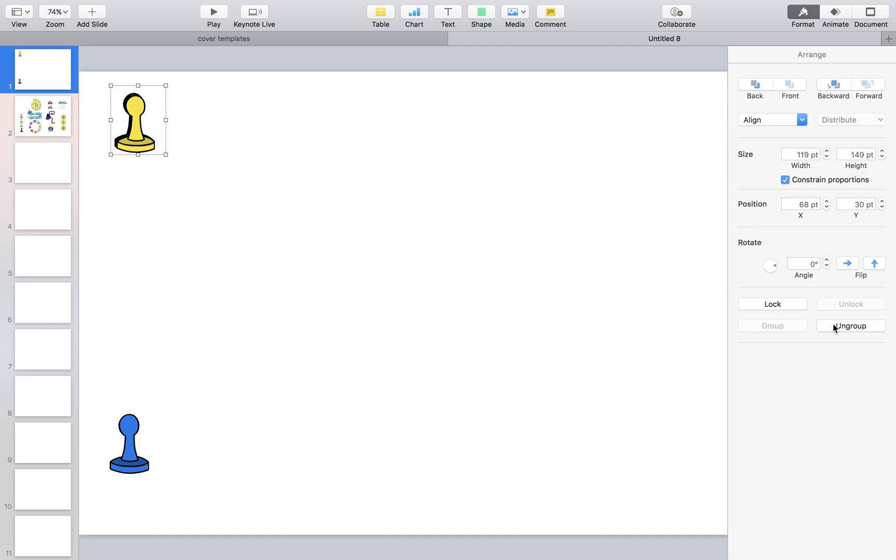
pyautogui.click(857, 330)
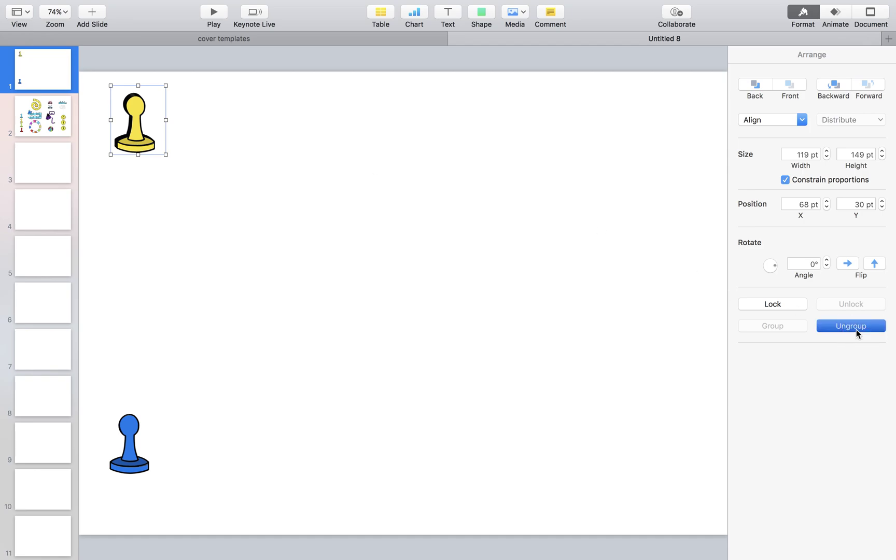
# Move the yellow, turquoise and red pawns down the left edge, then select the leftover blue pawn
pyautogui.click(352, 81)
pyautogui.moveTo(135, 114); pyautogui.dragTo(134, 175)
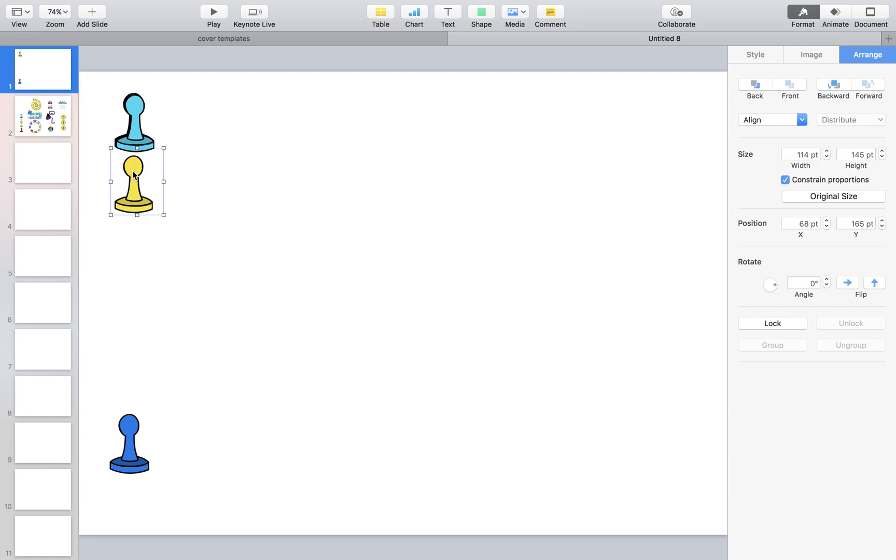
pyautogui.moveTo(134, 140); pyautogui.dragTo(130, 268)
pyautogui.click(134, 145)
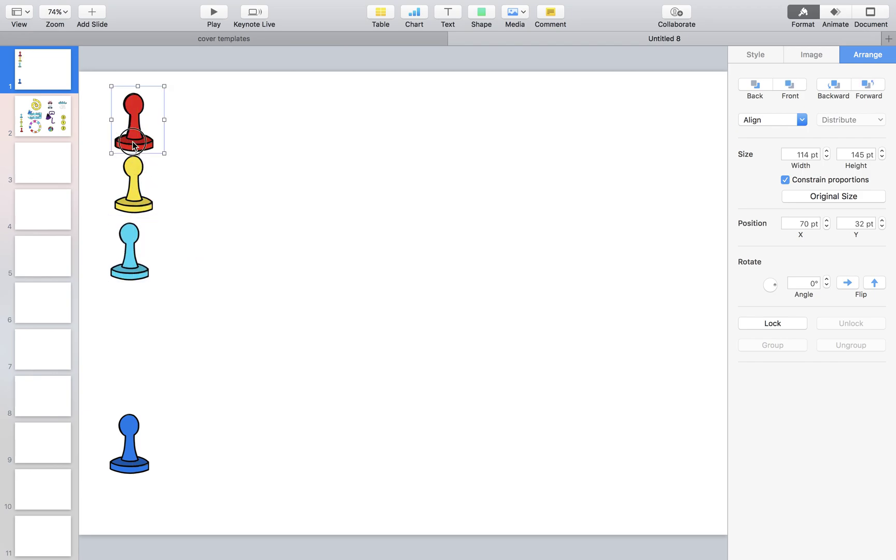
pyautogui.moveTo(133, 145); pyautogui.dragTo(131, 346)
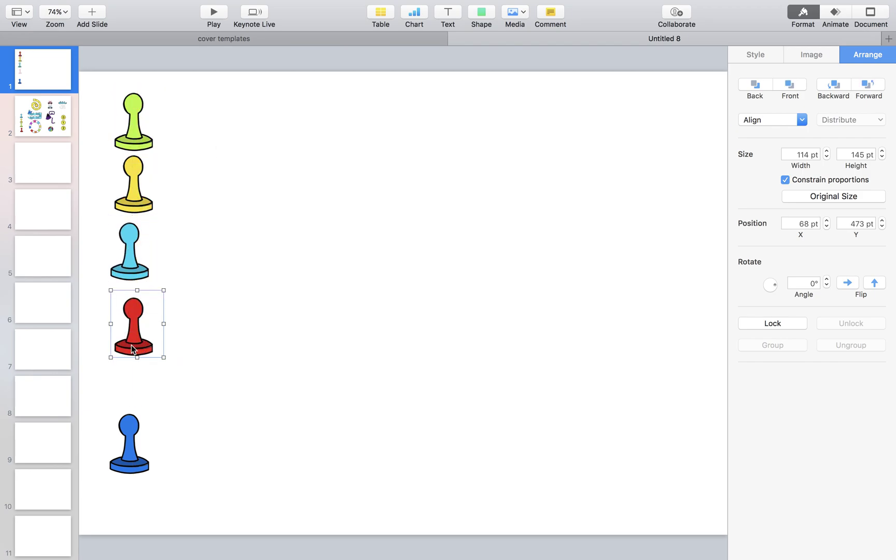
pyautogui.click(133, 451)
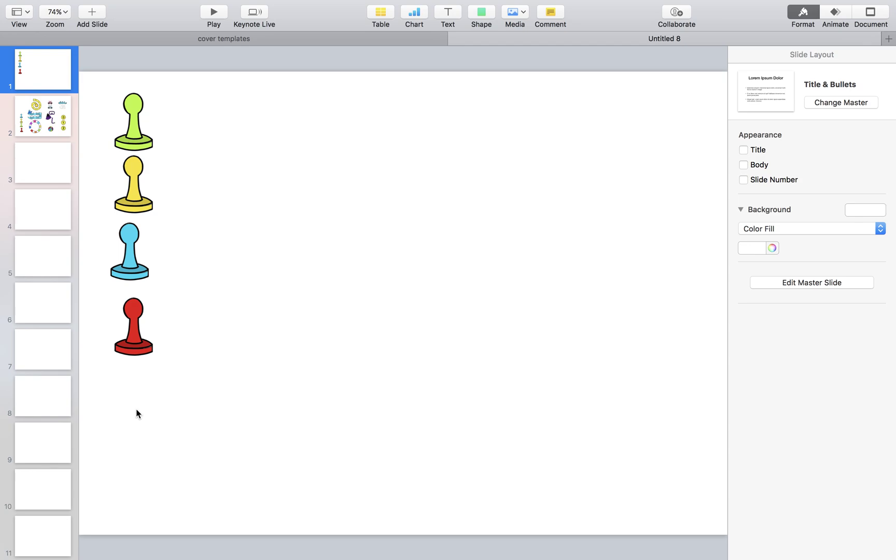
# Switch to slide 2, the beach-themed clip-art collage with pawns and numbered suns
pyautogui.moveTo(147, 7)
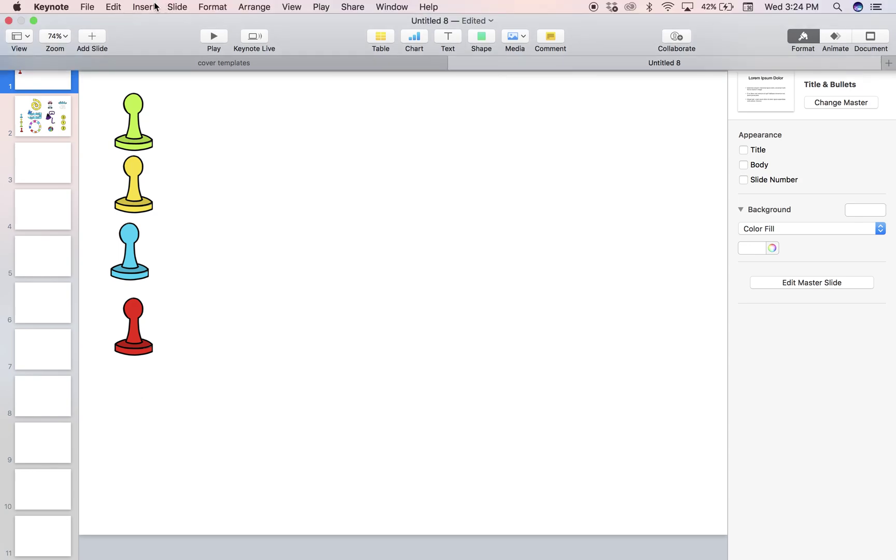
pyautogui.click(38, 115)
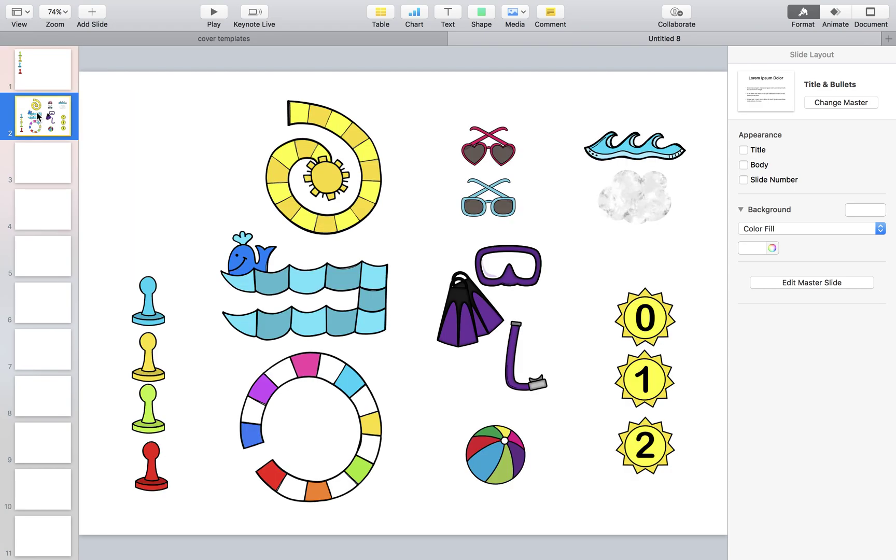